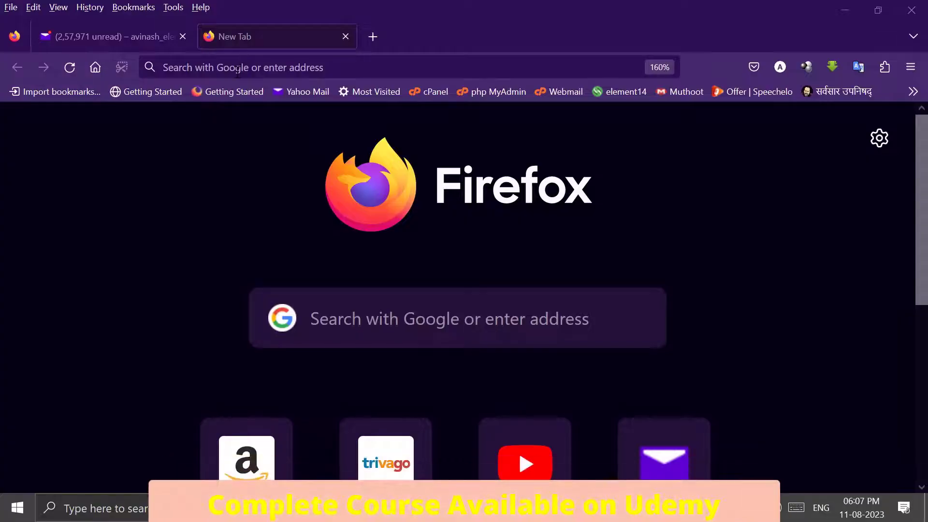
Step: Search Google for 'eclipse paho' from the new tab's address bar
left_click(238, 67)
type("eclipse ")
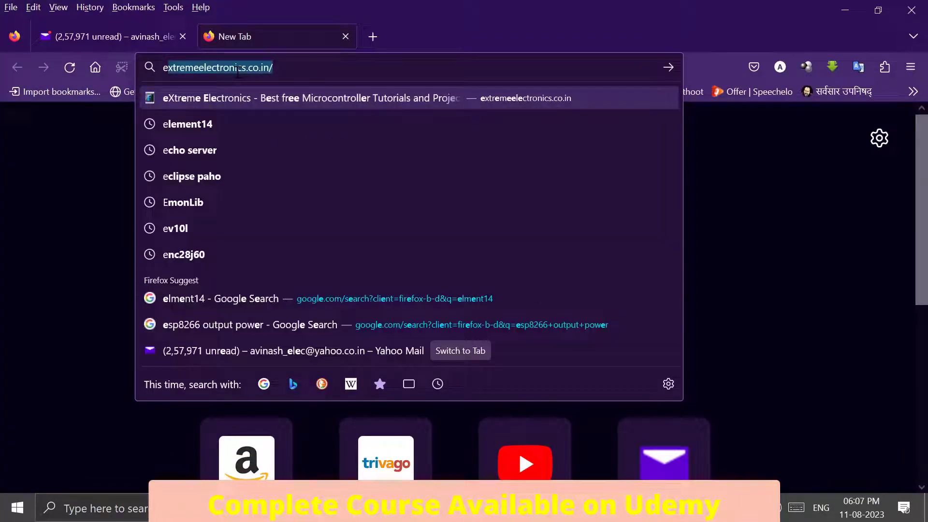
type("paho")
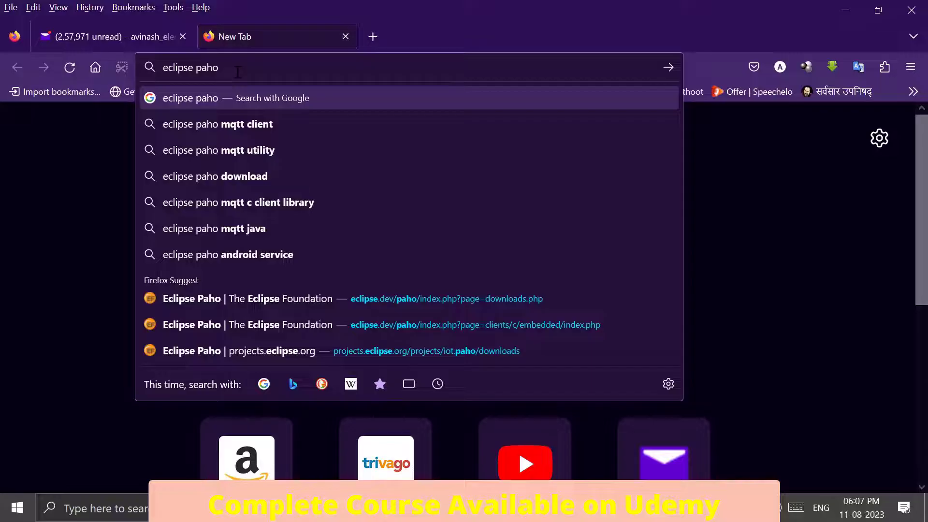
key("Return")
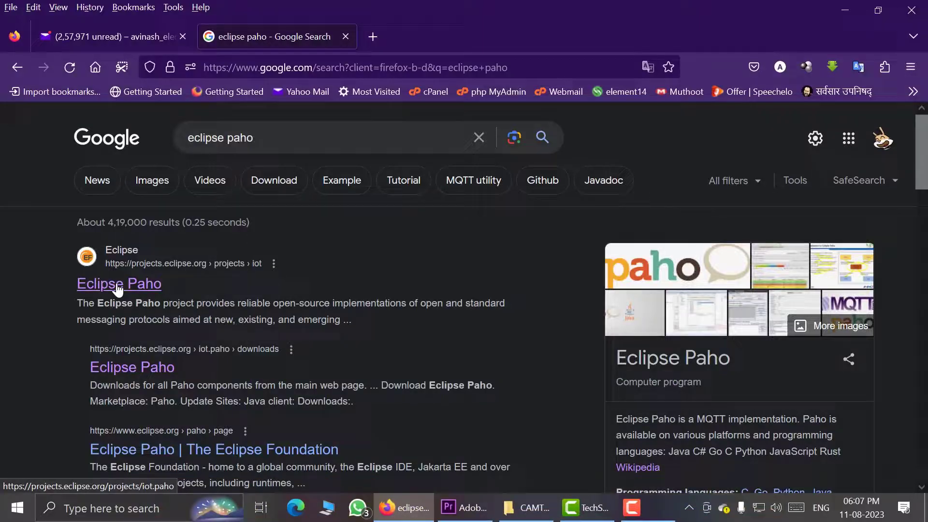
Step: Open the Eclipse Paho project page from the first search result and read its description
left_click(150, 293)
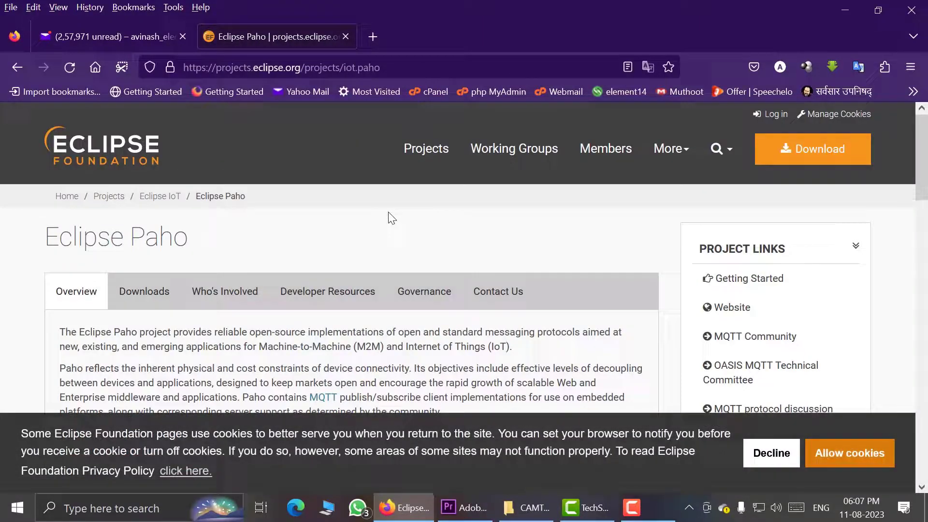
scroll(443, 237, "down", 3)
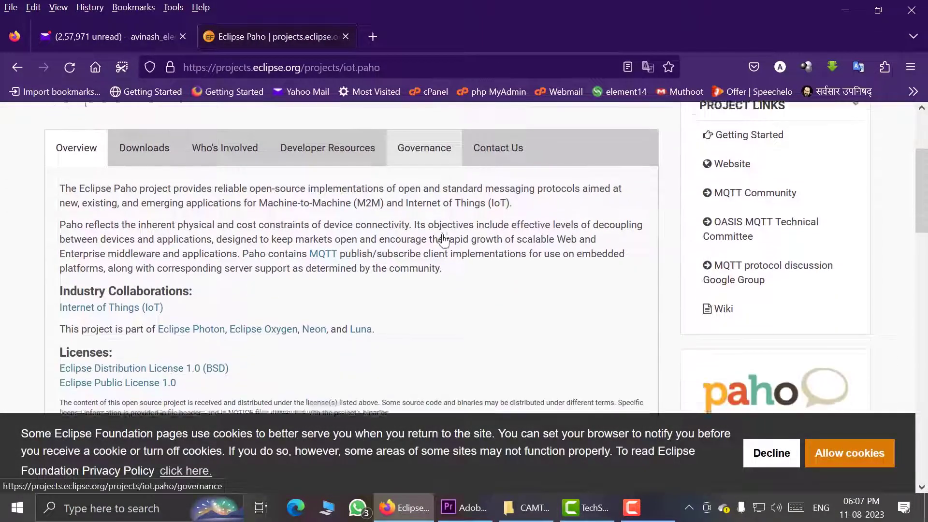
scroll(655, 399, "up", 2)
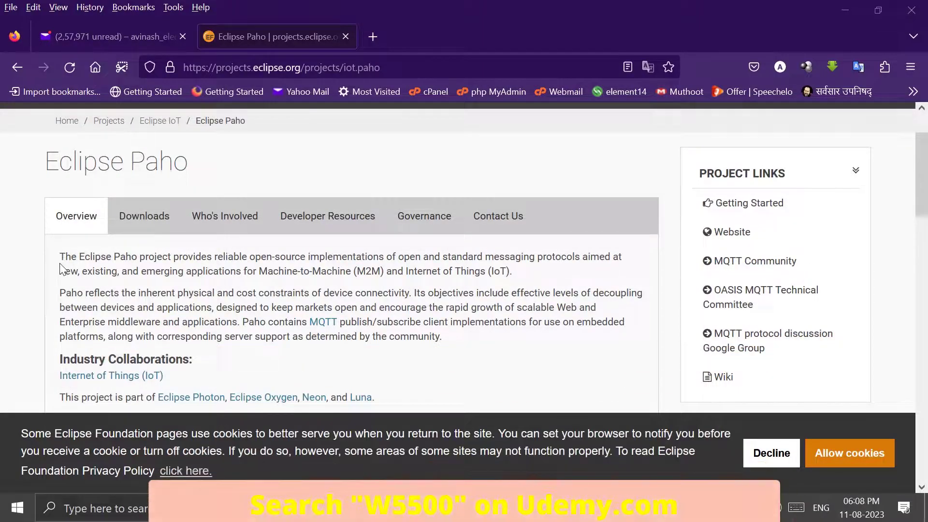
left_click_drag(60, 263, 354, 273)
left_click(391, 257)
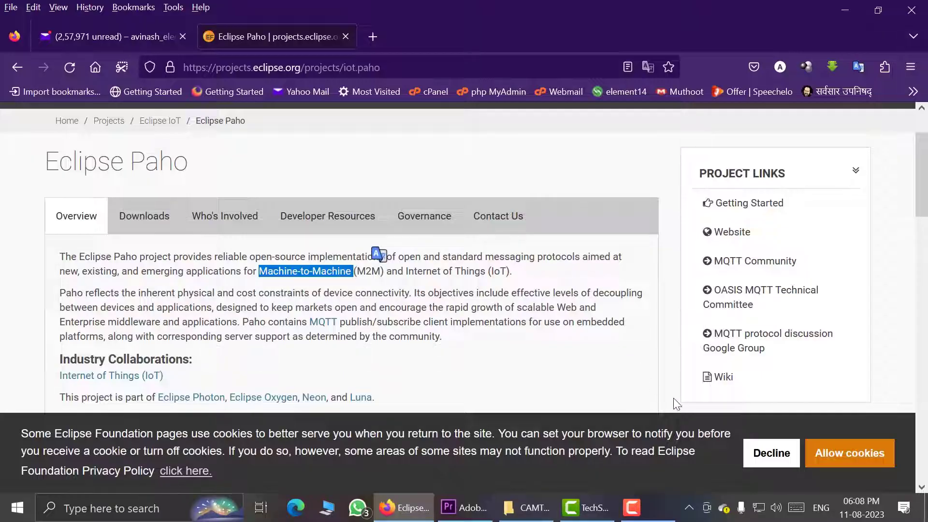
Step: Go to the project's Downloads section and follow the link to the main Eclipse Paho website
left_click(166, 227)
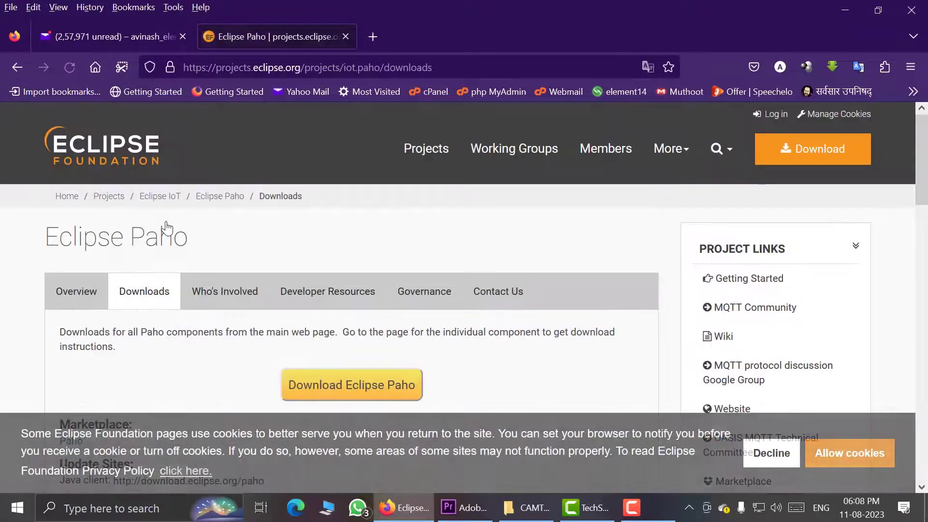
scroll(341, 234, "down", 3)
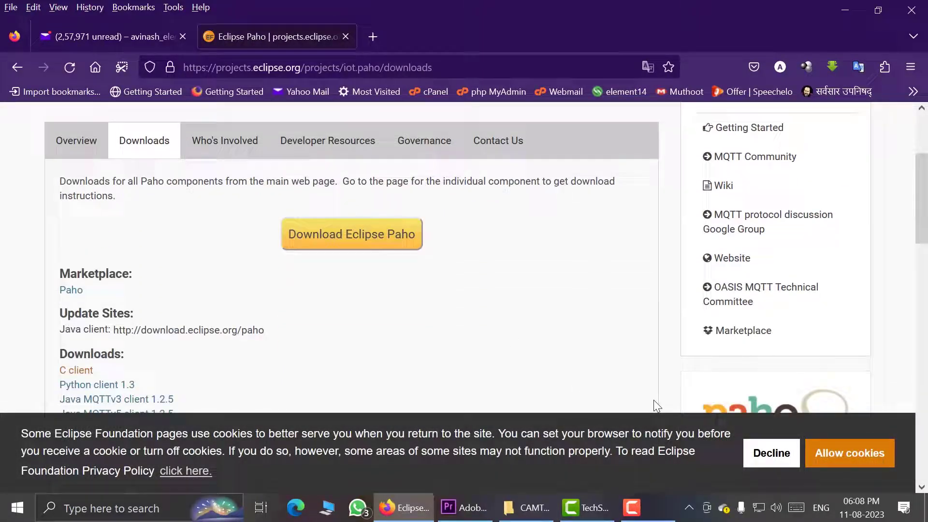
scroll(493, 307, "up", 2)
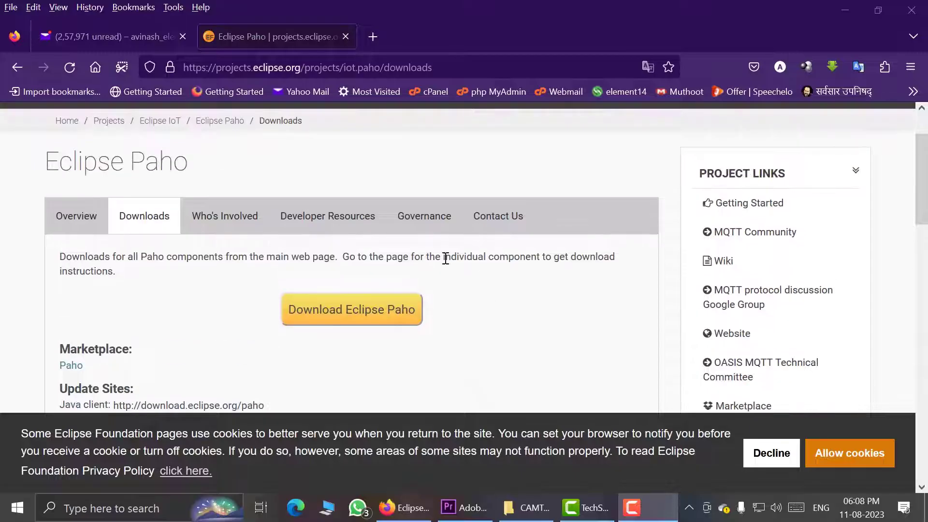
left_click(356, 319)
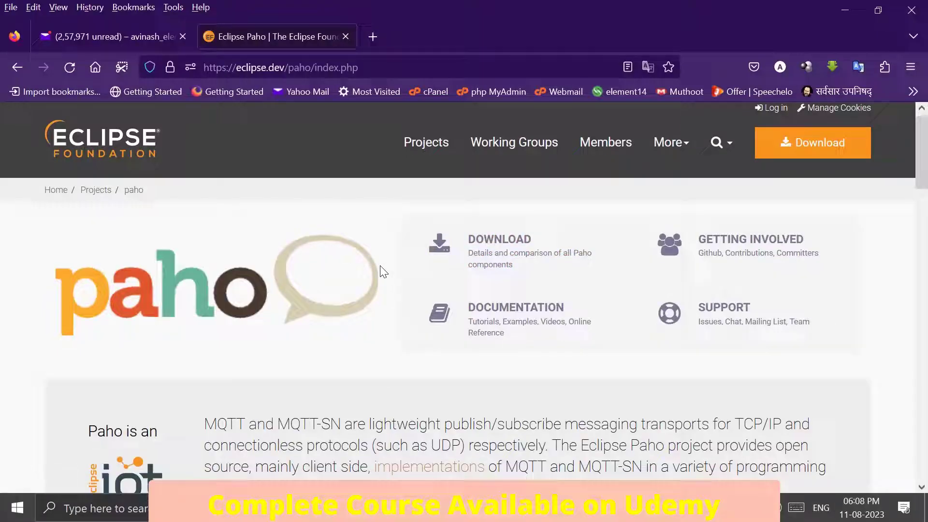
scroll(384, 272, "down", 5)
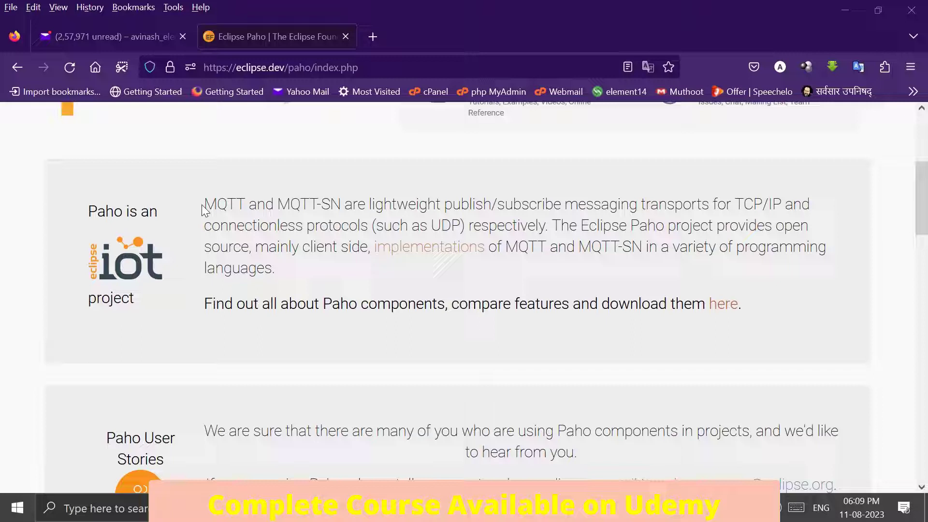
left_click_drag(205, 204, 463, 227)
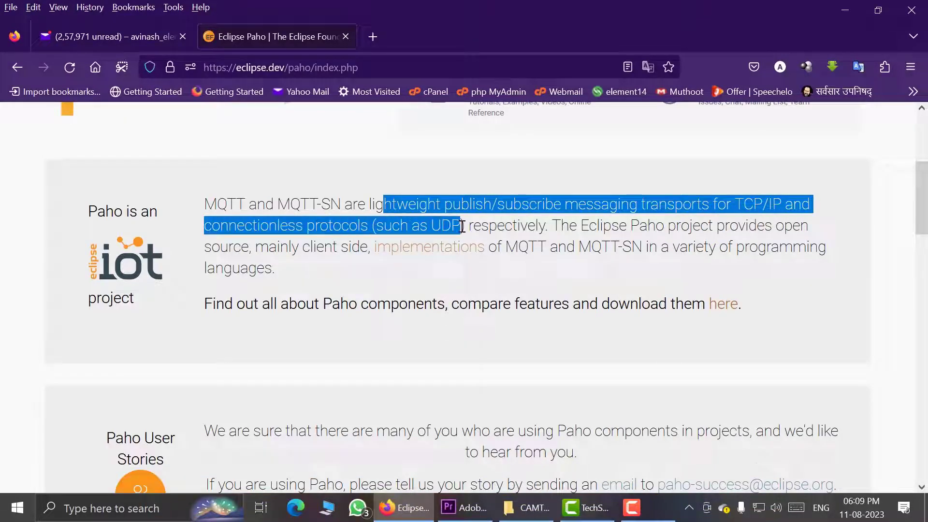
left_click(544, 227)
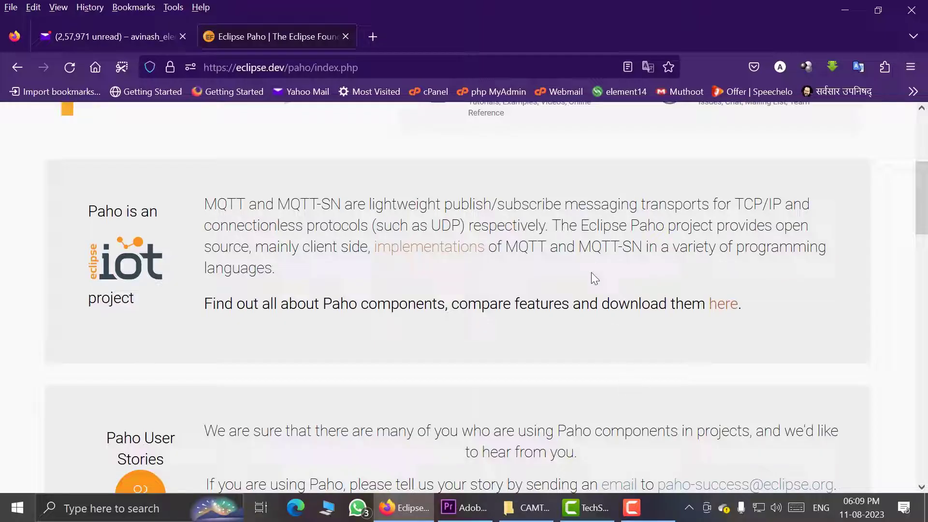
left_click_drag(557, 226, 644, 250)
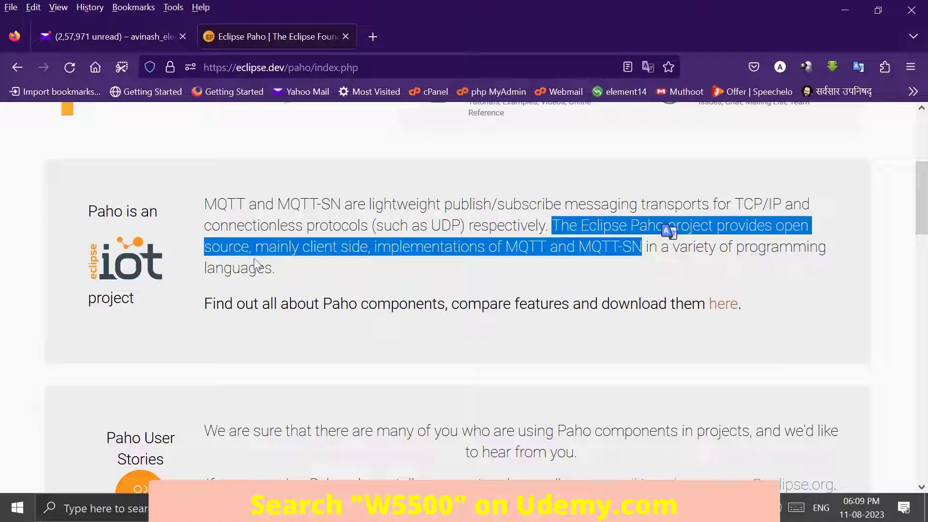
double_click(212, 274)
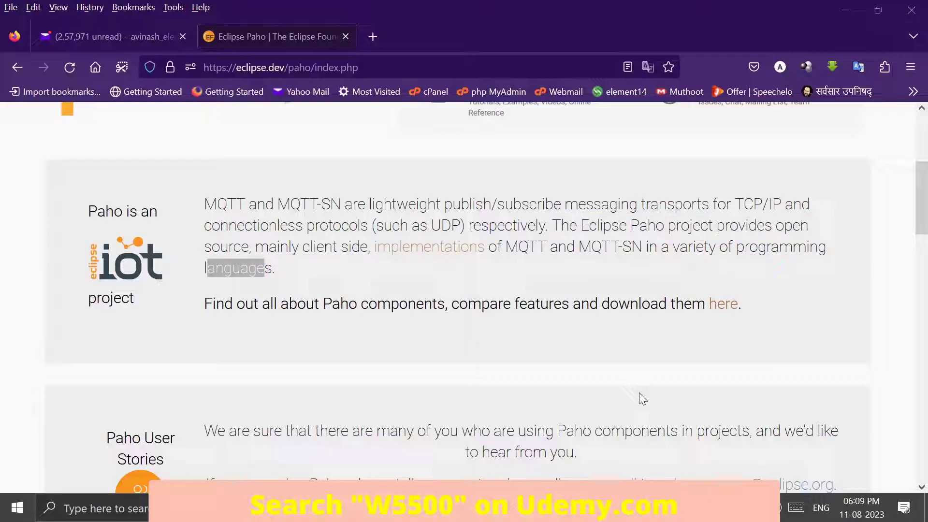
scroll(616, 292, "up", 3)
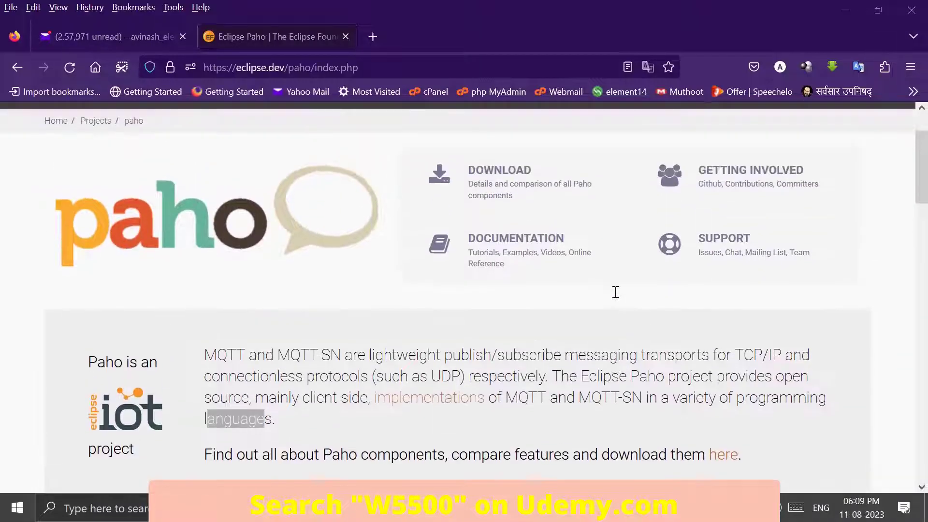
Step: Open Paho's DOWNLOAD page and review the MQTT Client Comparison table's Embedded C/C++ row
left_click(516, 180)
scroll(509, 219, "down", 3)
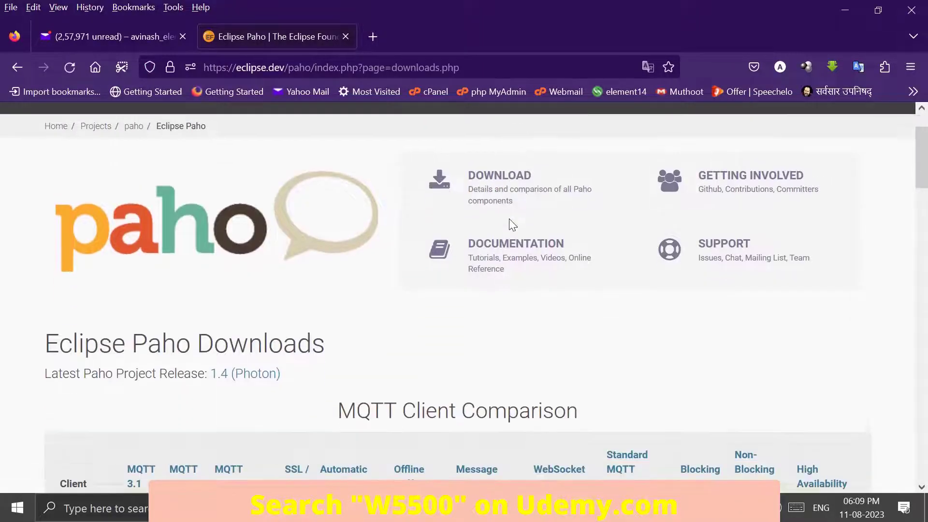
scroll(509, 220, "down", 2)
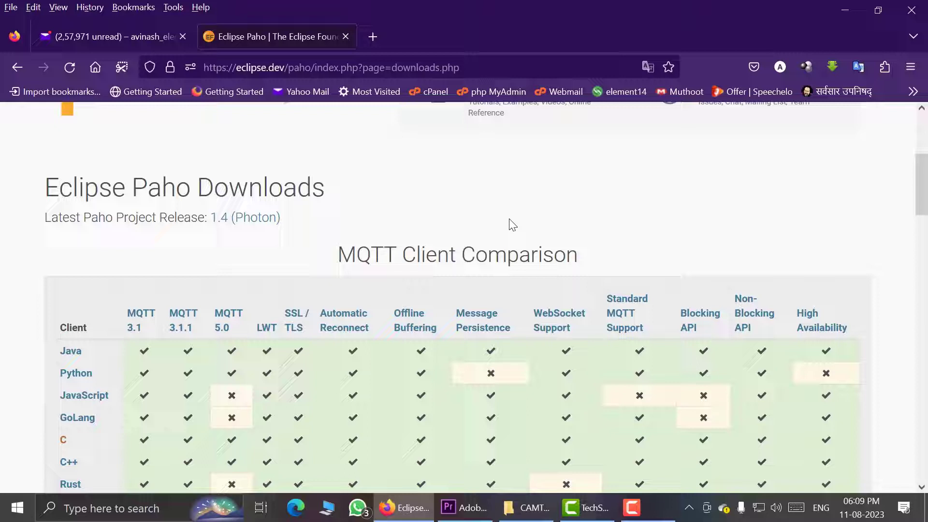
scroll(509, 218, "down", 3)
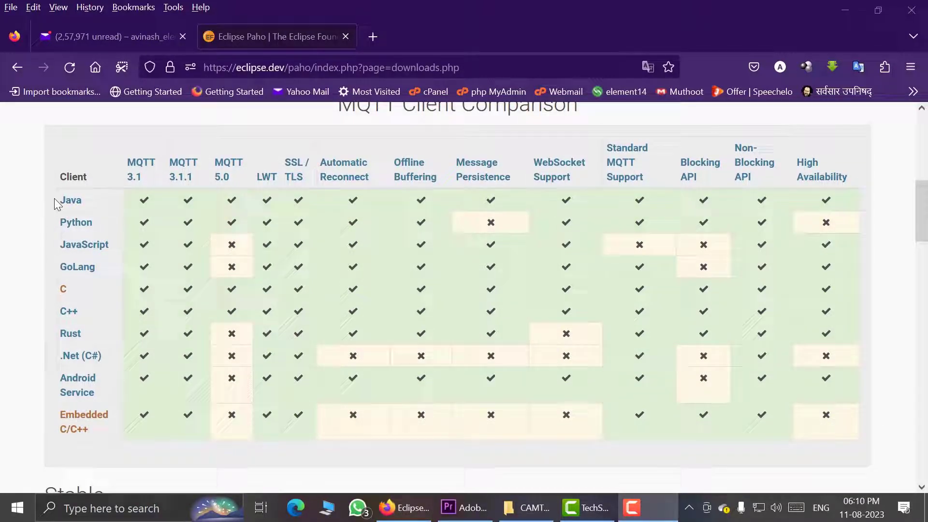
scroll(54, 200, "up", 2)
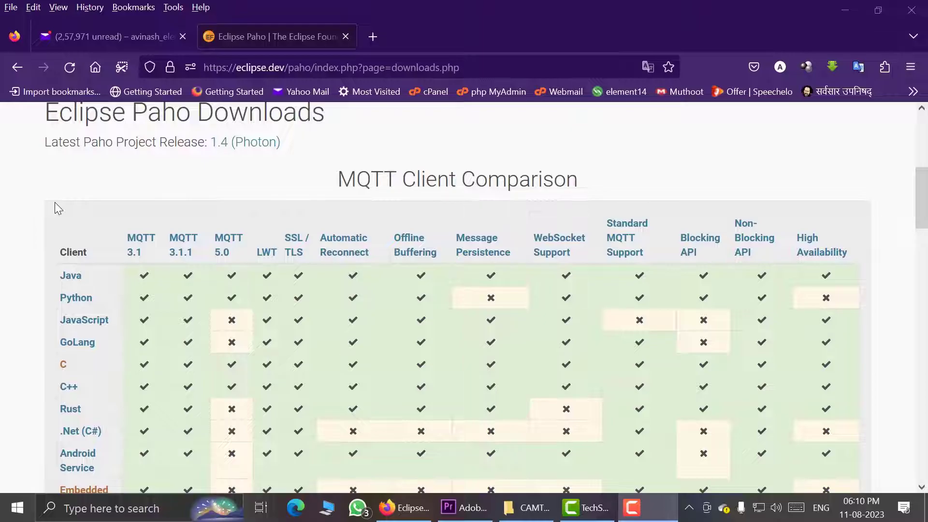
scroll(55, 208, "down", 2)
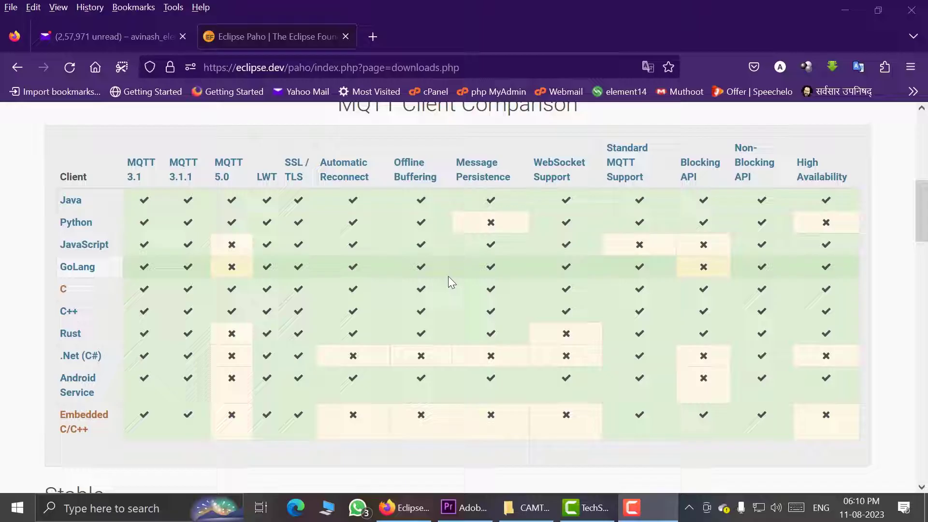
scroll(448, 276, "up", 2)
scroll(448, 277, "down", 2)
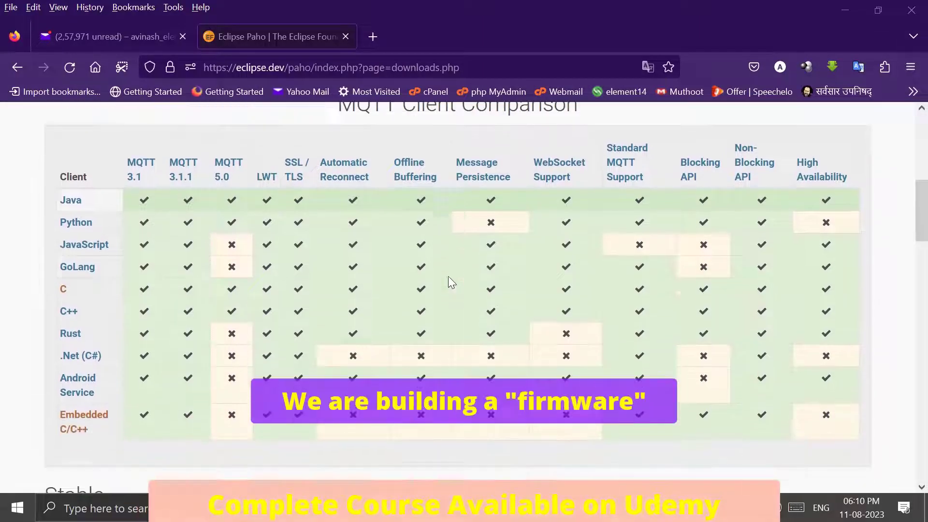
scroll(448, 276, "down", 2)
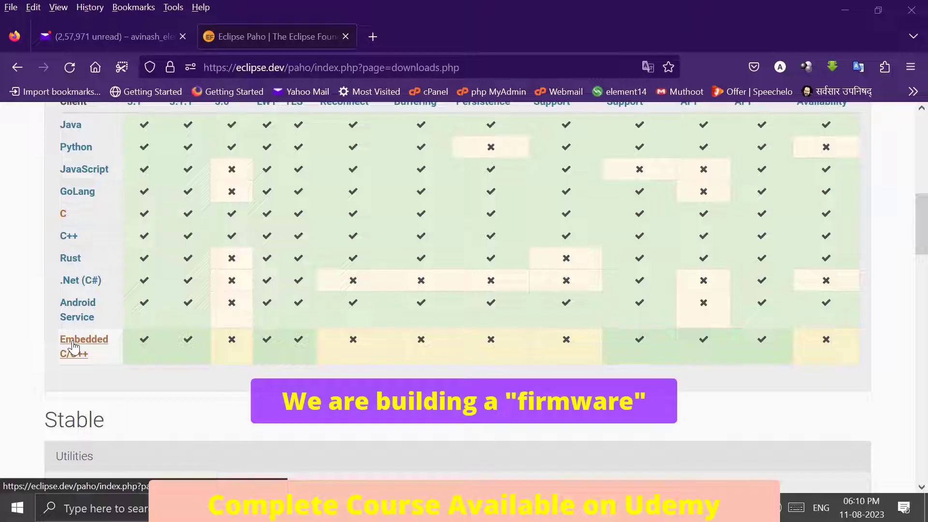
scroll(72, 346, "up", 2)
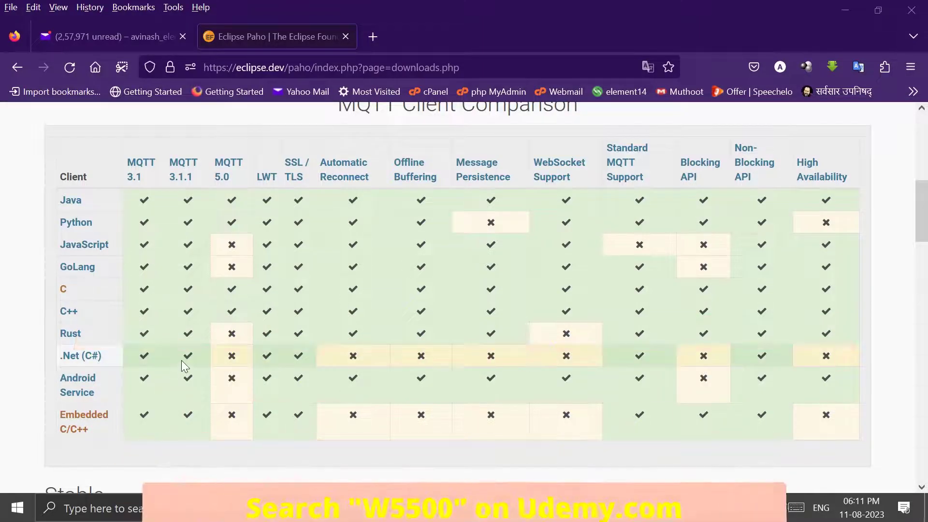
Step: Open the Embedded C/C++ client page and read the note about the full C library
left_click(77, 428)
scroll(336, 261, "down", 3)
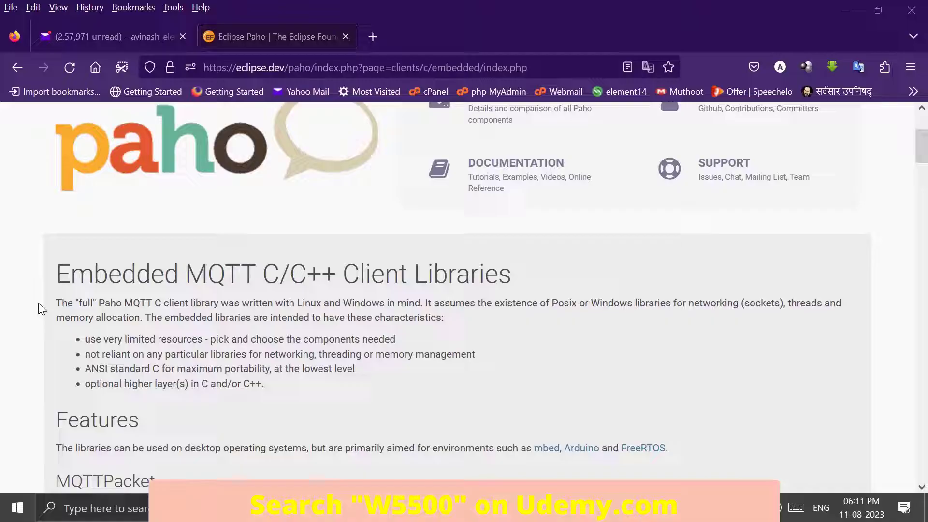
left_click_drag(61, 305, 384, 308)
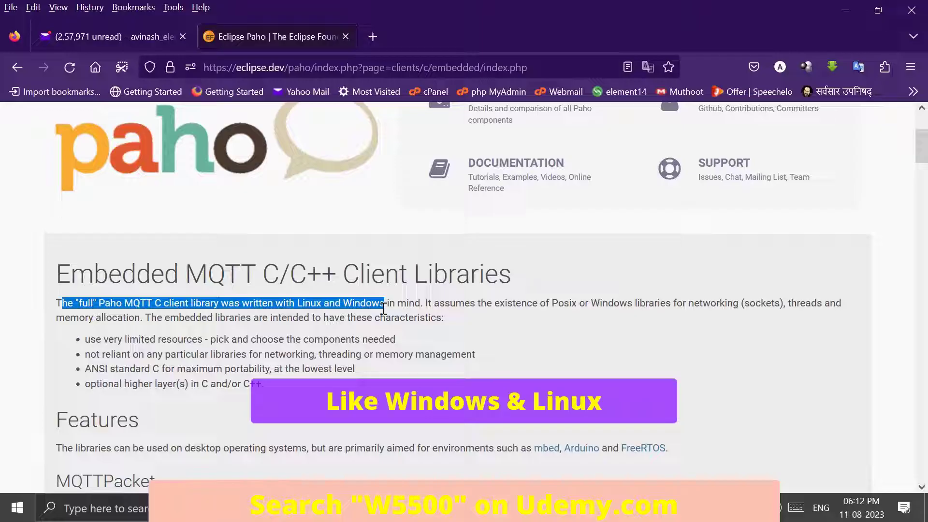
left_click(380, 300)
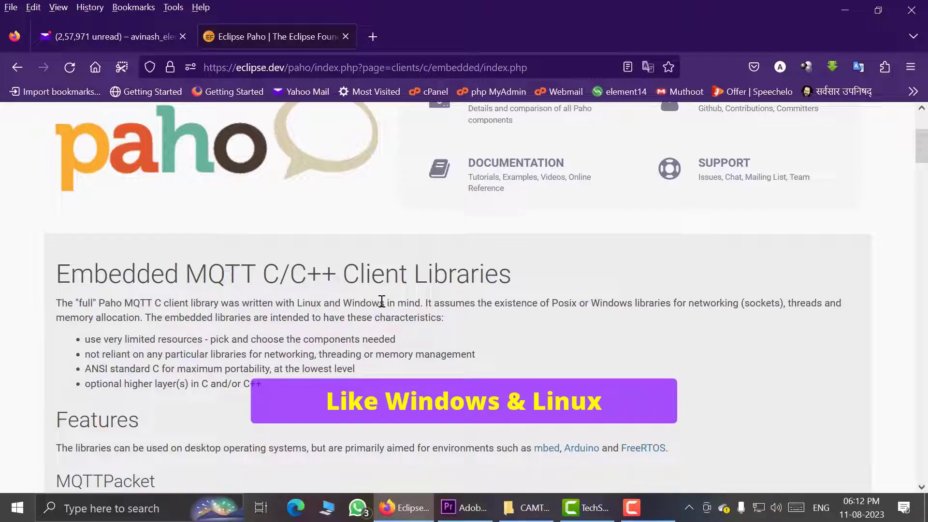
left_click_drag(394, 301, 422, 320)
left_click(451, 321)
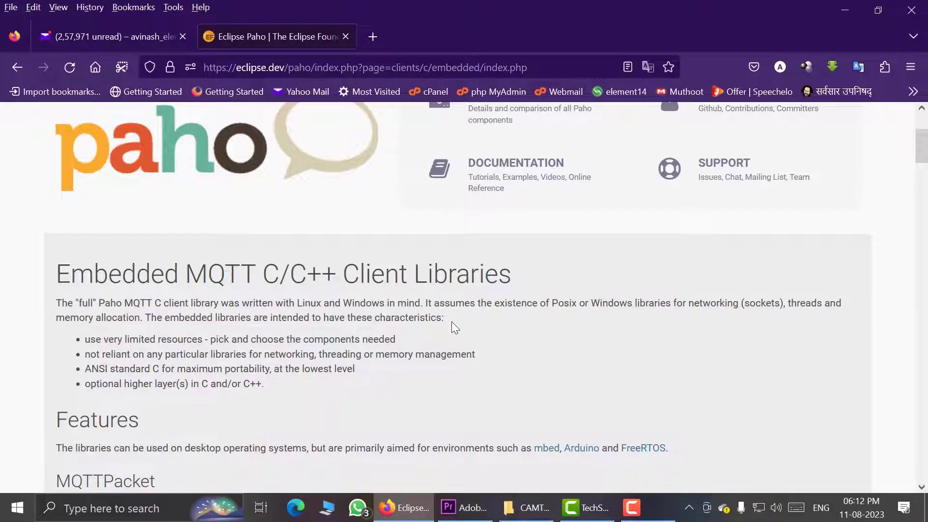
Step: Follow the Source section's github.com/eclipse/paho.mqtt.embedded-c link to the repository
scroll(451, 321, "down", 2)
scroll(451, 321, "down", 3)
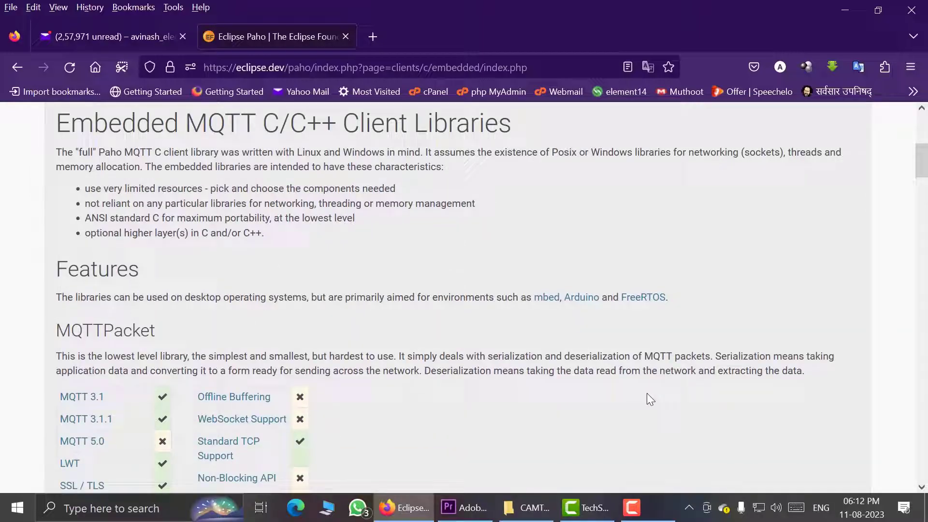
scroll(527, 203, "down", 7)
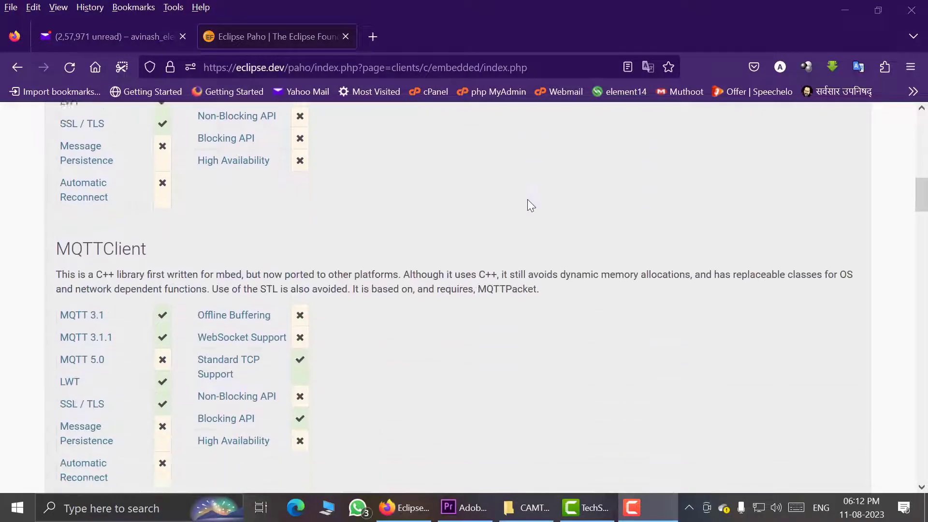
scroll(527, 203, "down", 6)
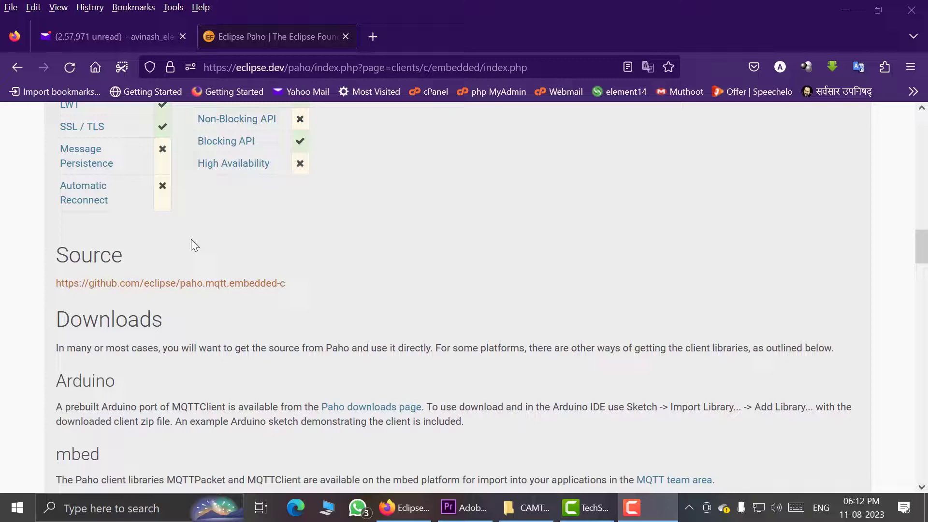
left_click(168, 288)
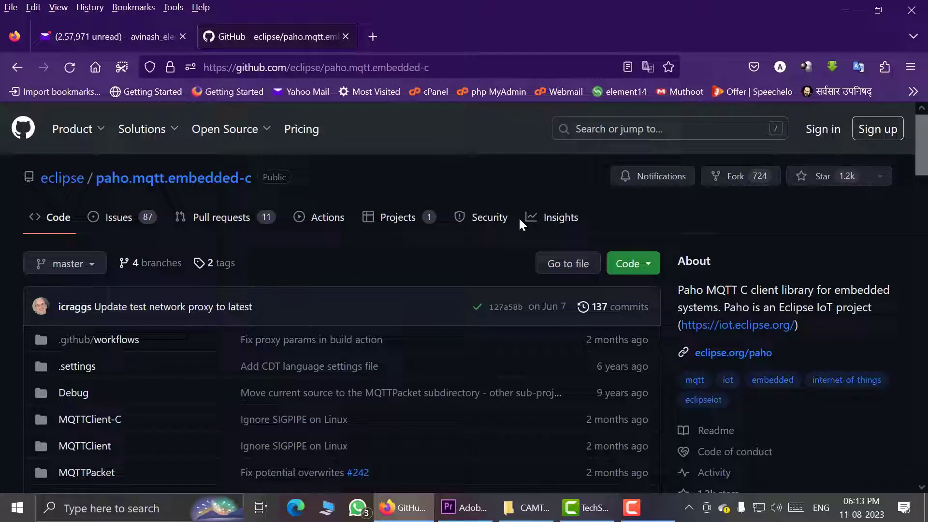
Step: Show the GitHub repository's Code clone and download options
left_click(645, 268)
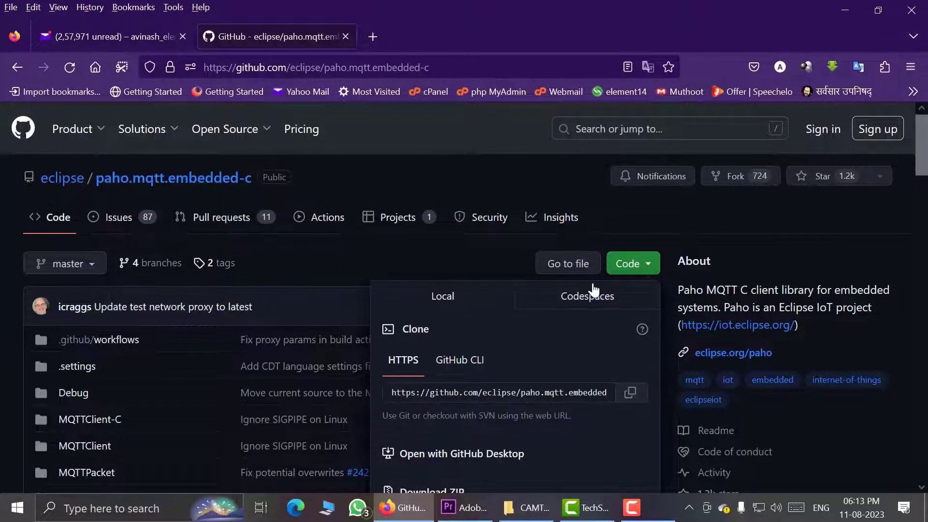
scroll(591, 288, "down", 3)
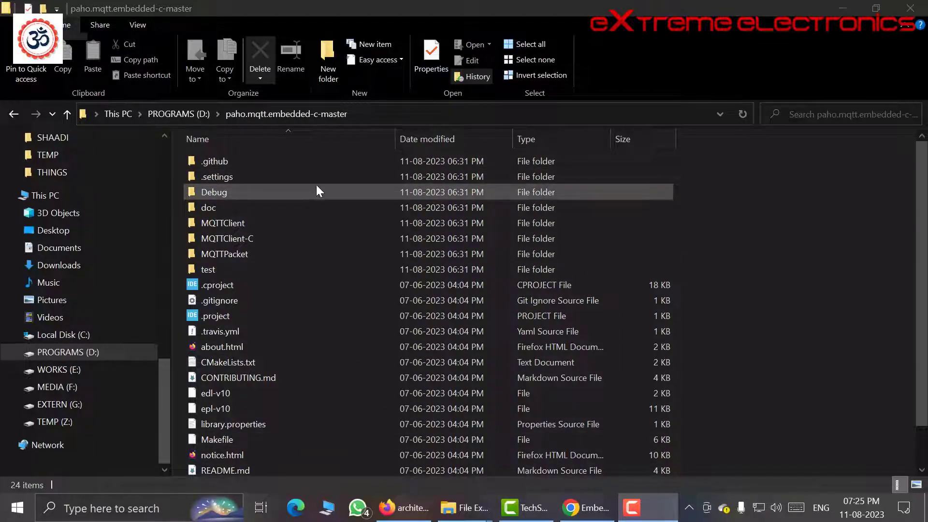
left_click(250, 224)
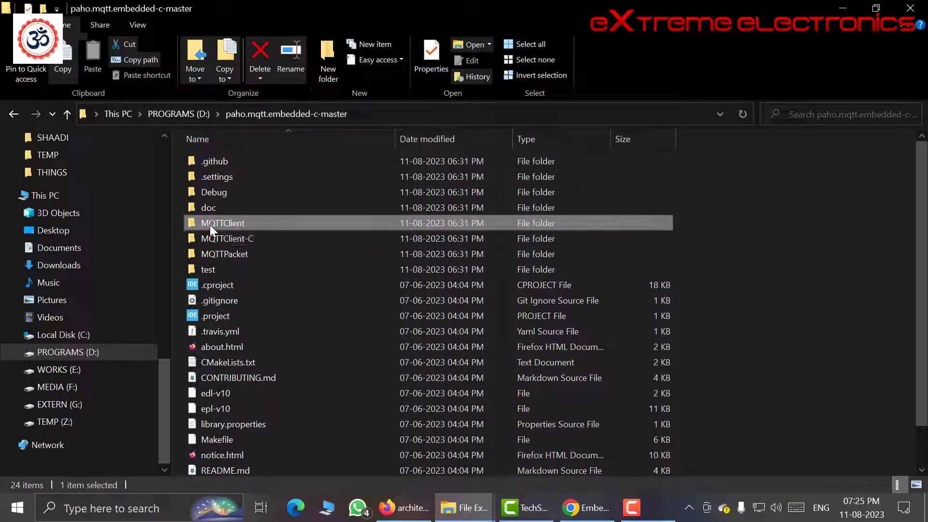
left_click(208, 237)
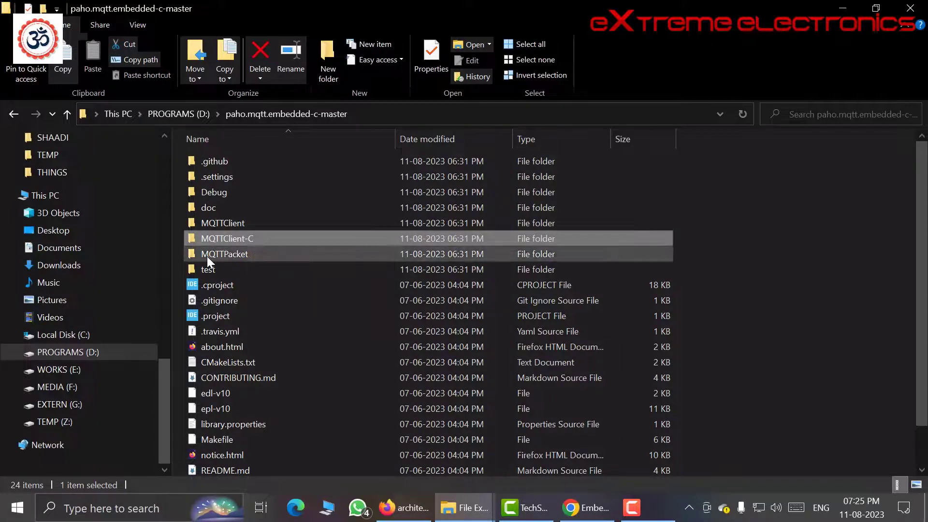
left_click(207, 257)
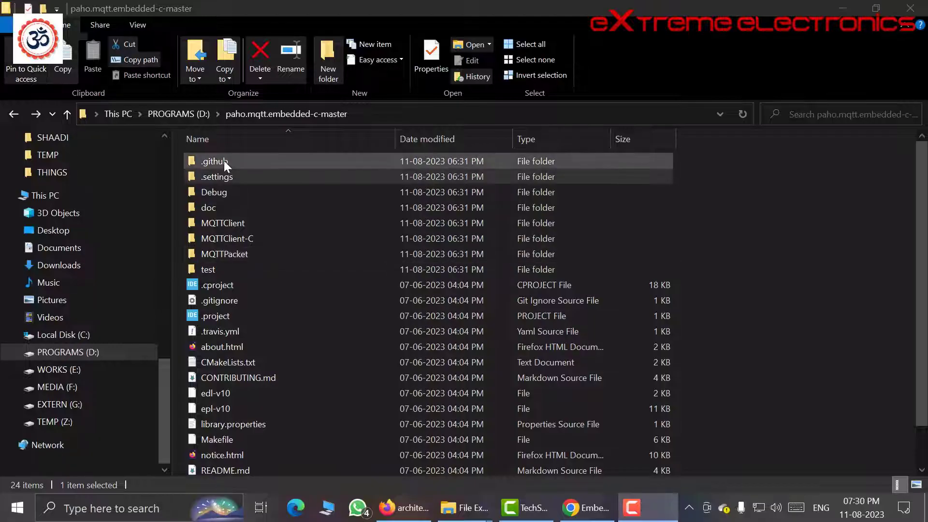
Step: Delete the .github and .settings folders from paho.mqtt.embedded-c-master
left_click(224, 160)
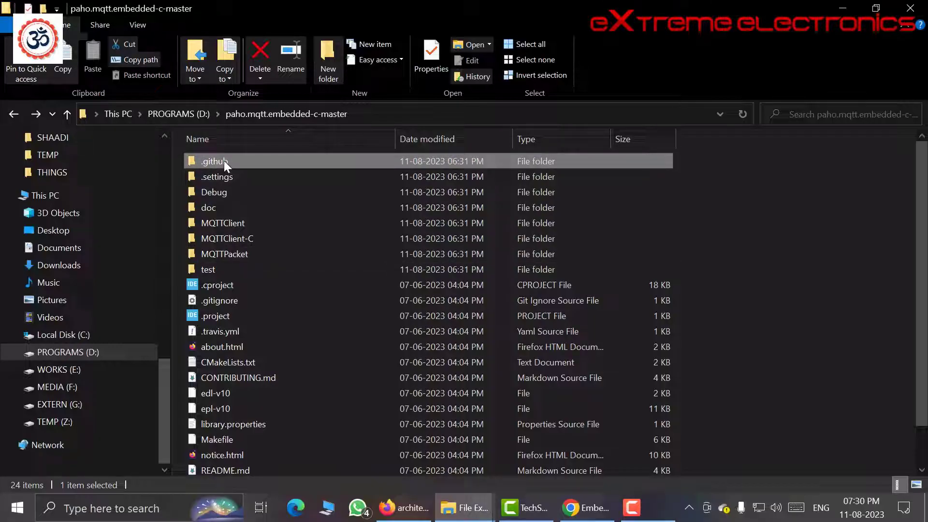
key("Delete")
key("Return")
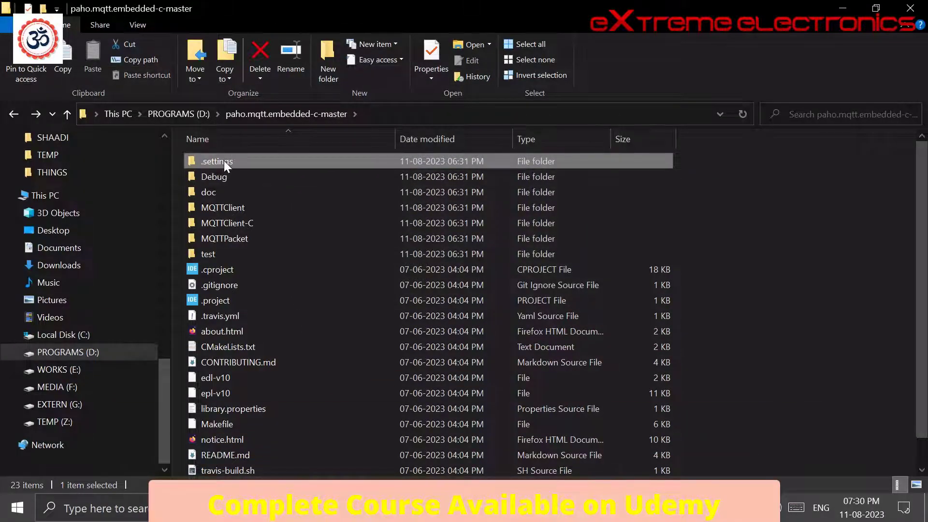
double_click(225, 161)
key("BackSpace")
key("Delete")
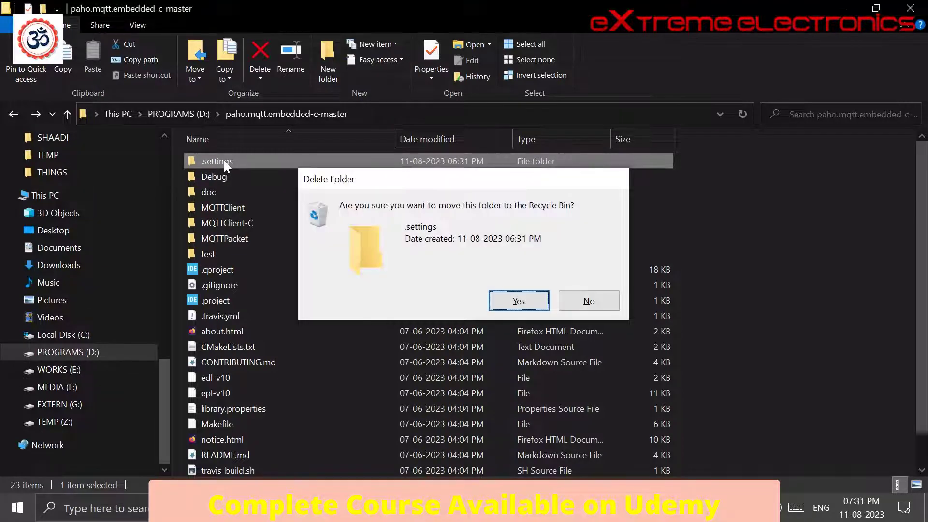
key("Return")
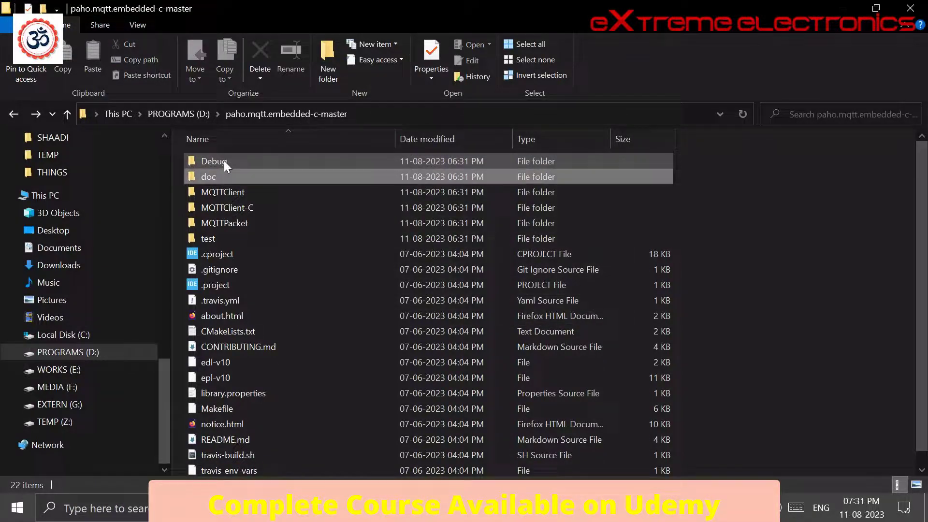
Step: Delete the Debug, doc and test folders, confirming each deletion
key("Delete")
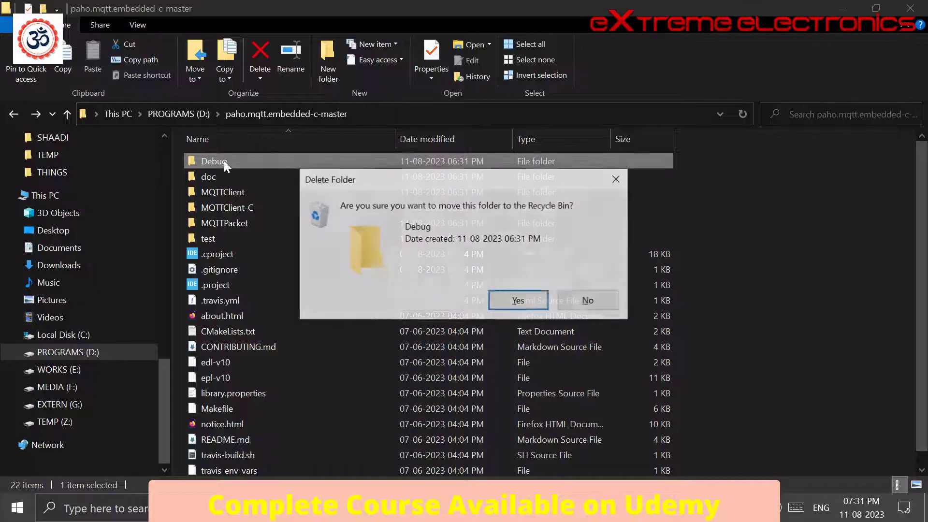
key("Return")
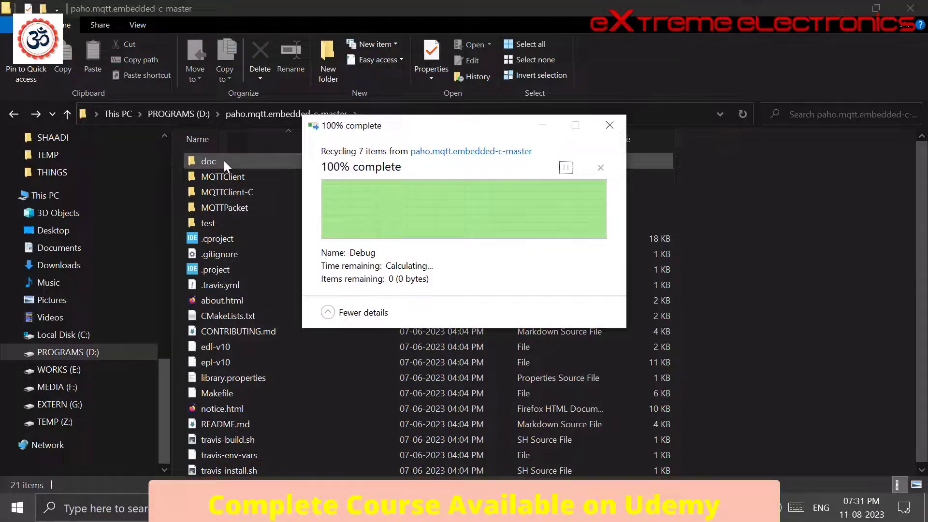
key("Delete")
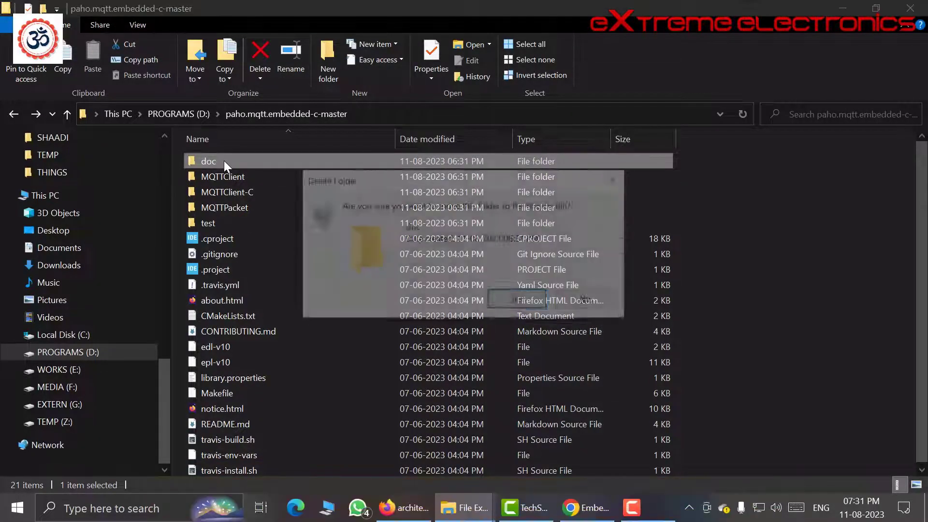
key("Return")
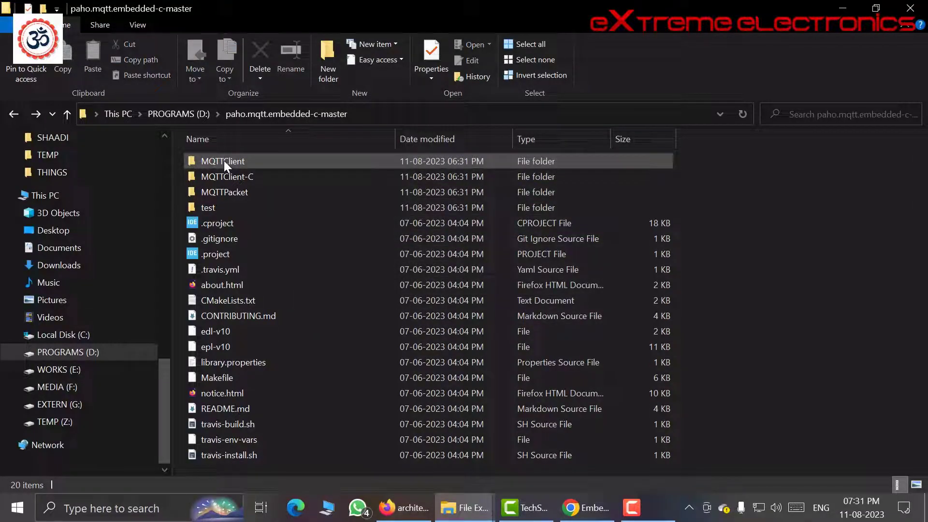
left_click(225, 161)
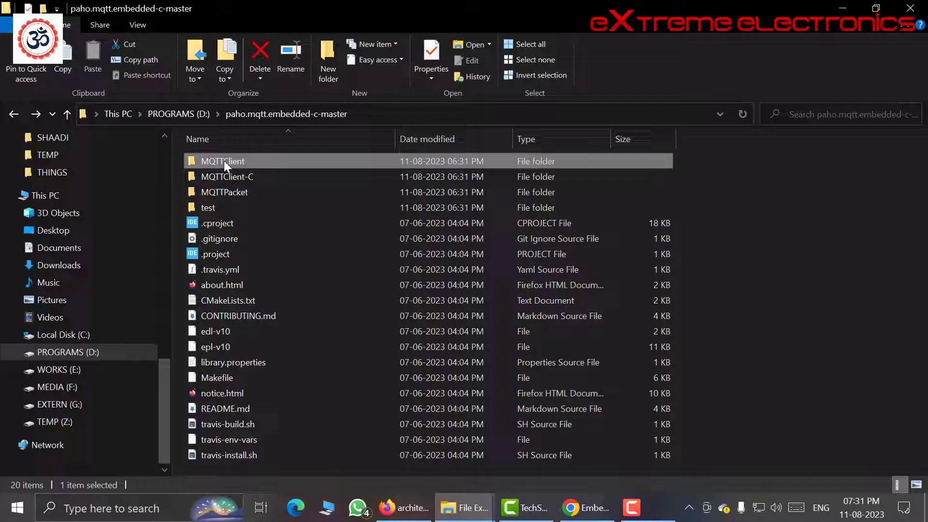
key("Down")
key("Down")
key("Down")
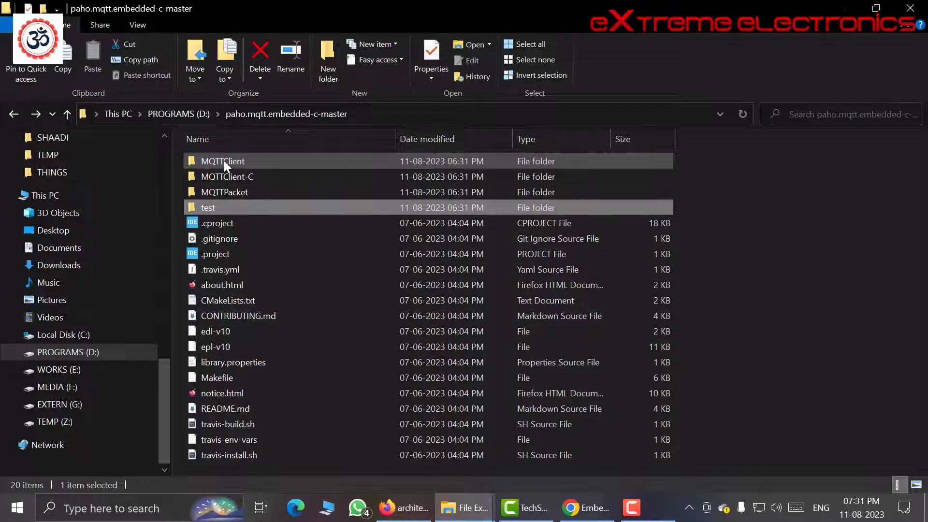
key("Delete")
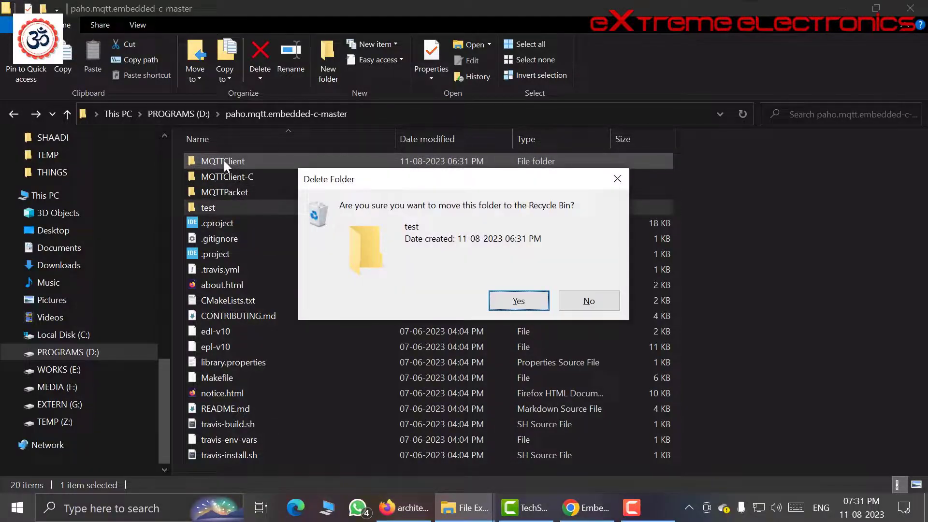
key("Return")
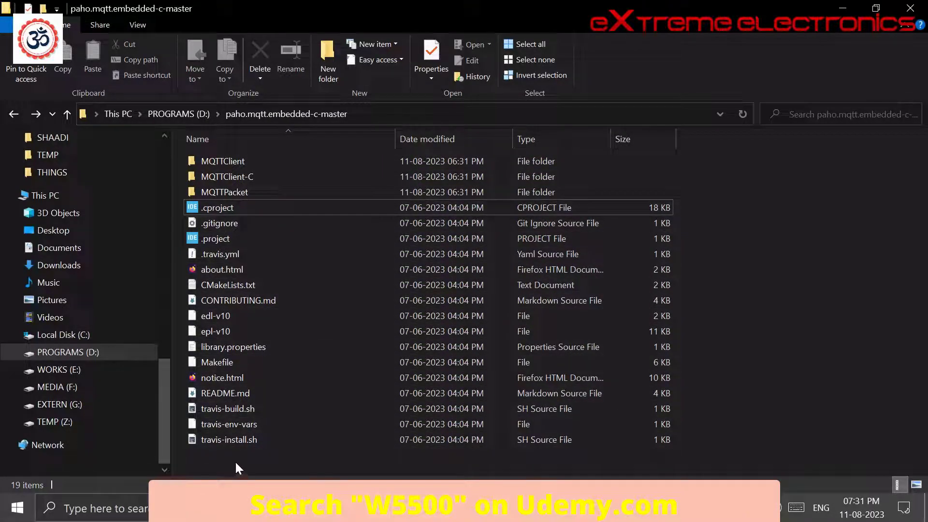
Step: Select the 16 loose files from .cproject to travis-install.sh and send them to the Recycle Bin
left_click_drag(234, 461, 192, 213)
key("Delete")
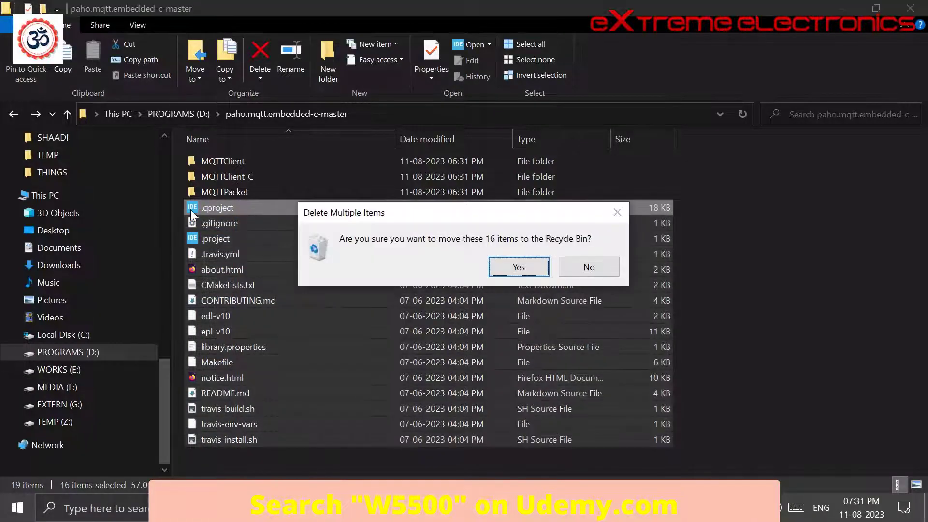
left_click(505, 267)
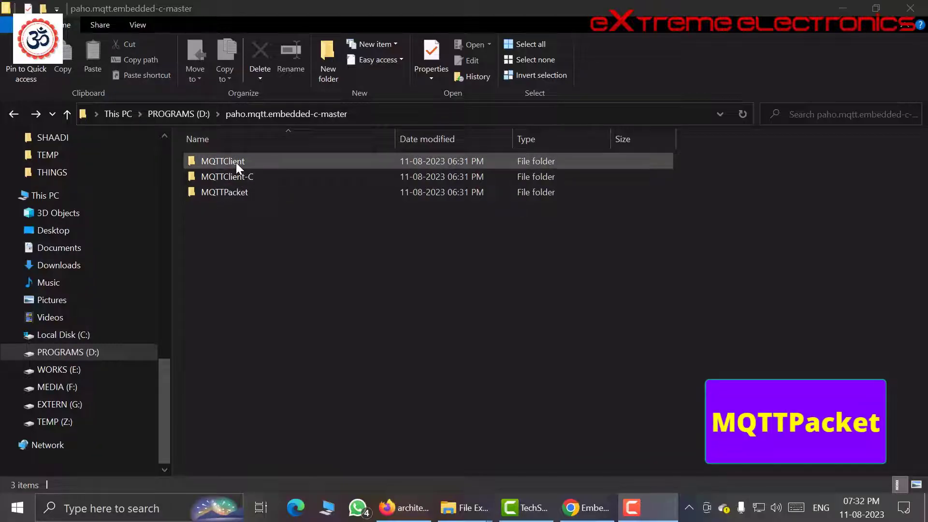
Step: Select the MQTTPacket and MQTTClient folders to point out what each contains
left_click(233, 192)
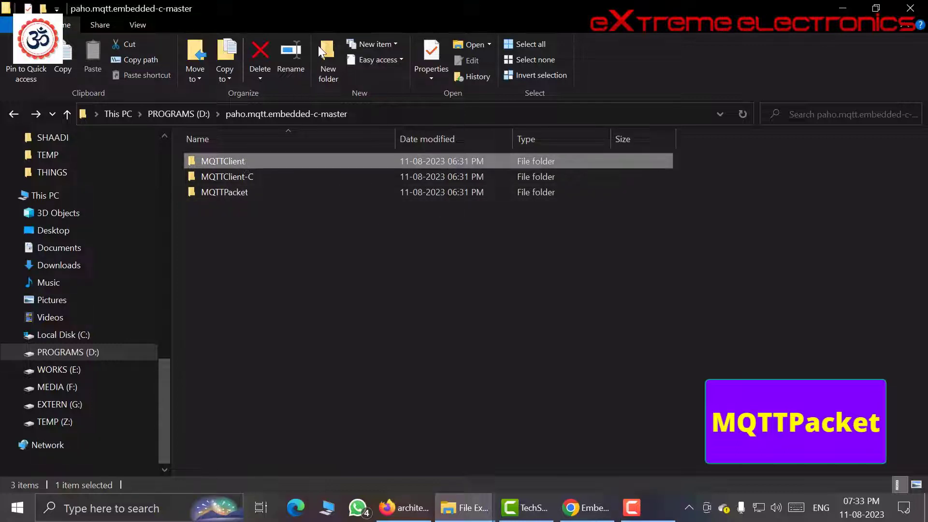
left_click(246, 161)
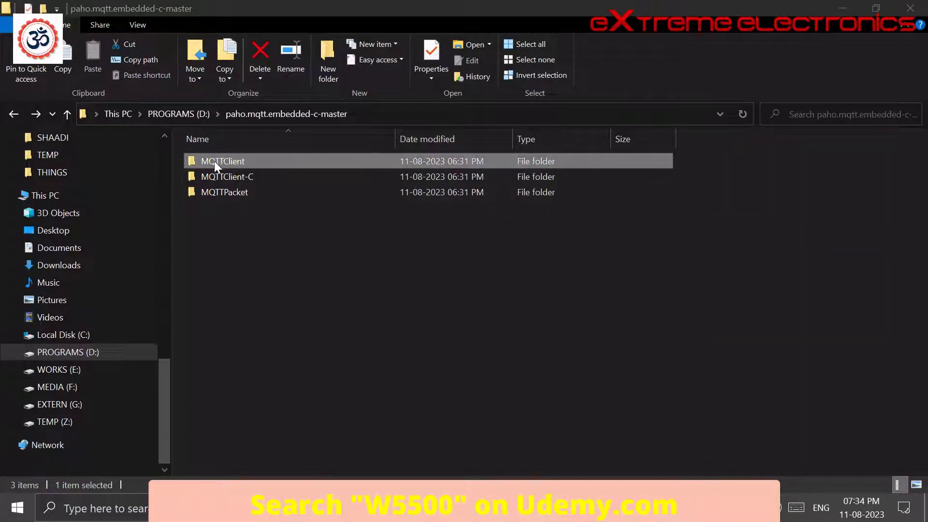
left_click(243, 163)
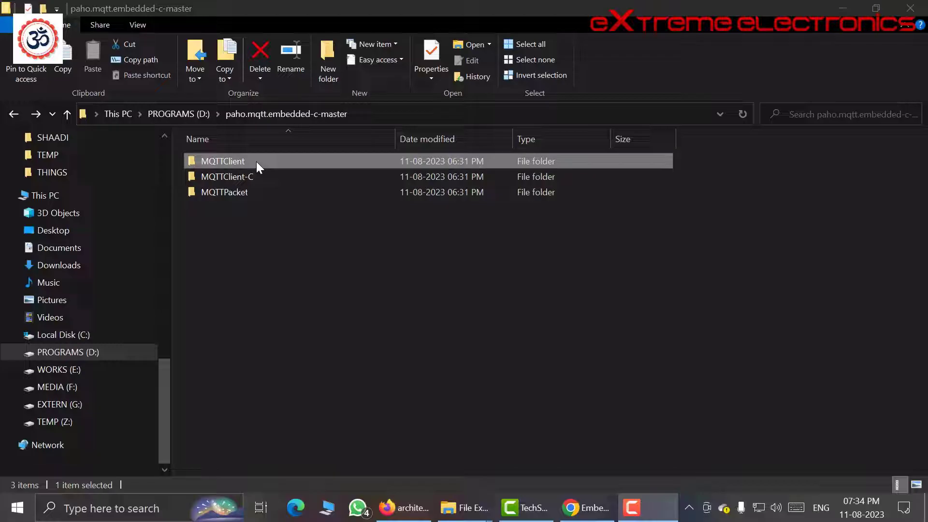
Step: Delete the MQTTClient folder, keeping MQTTClient-C and MQTTPacket
left_click(256, 162)
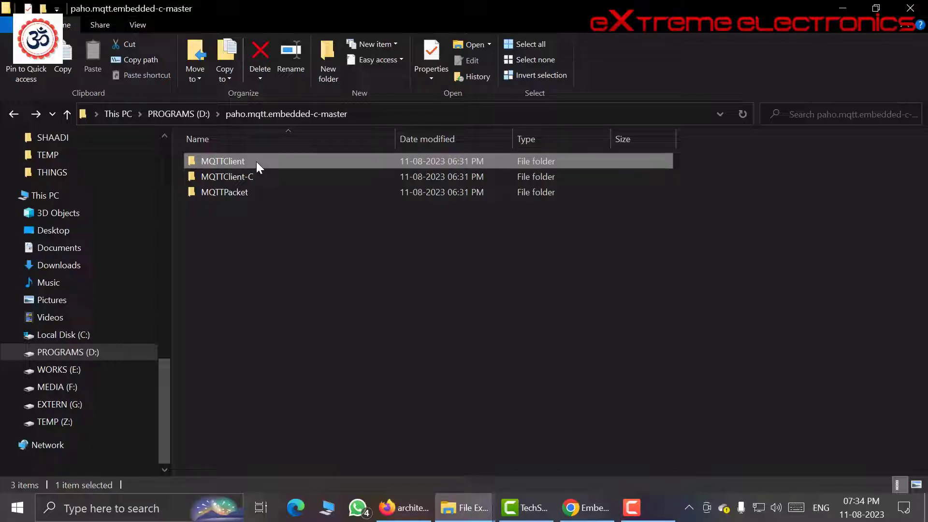
key("Delete")
left_click(535, 295)
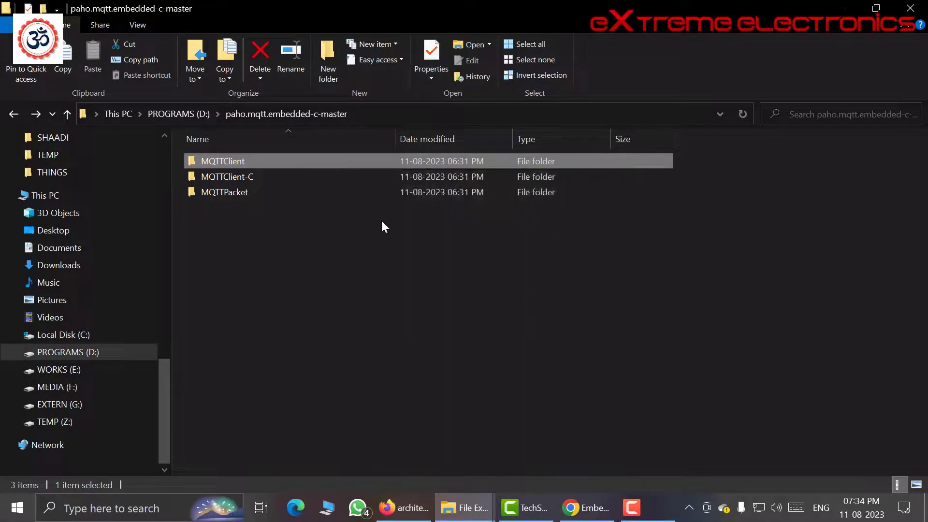